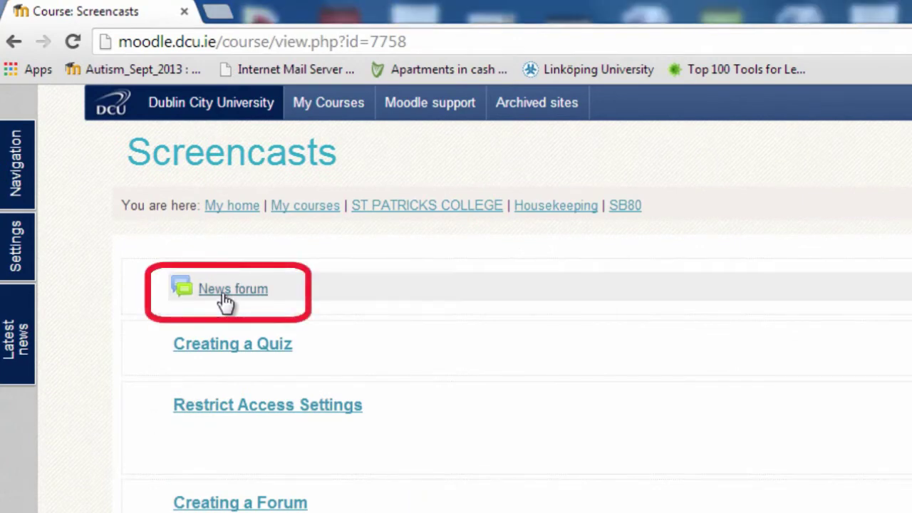
Go to the course's News forum and begin a new discussion topic
click(223, 294)
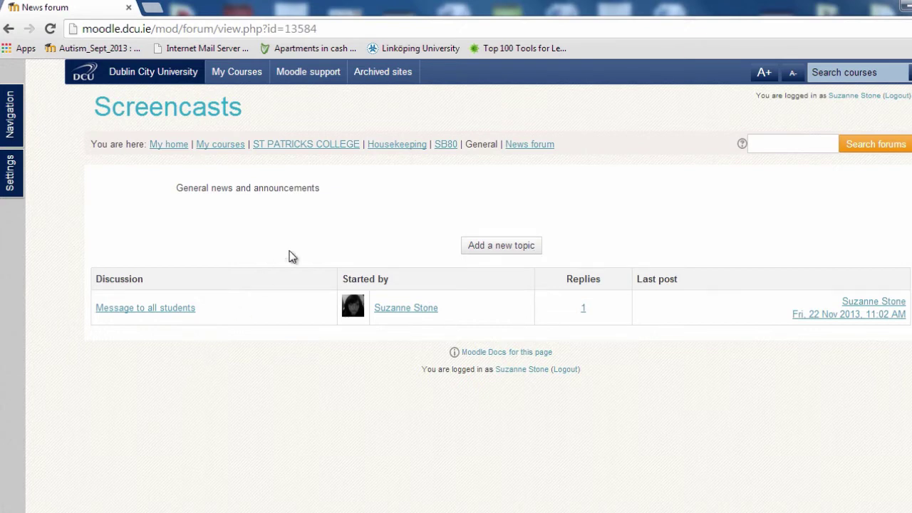
click(500, 247)
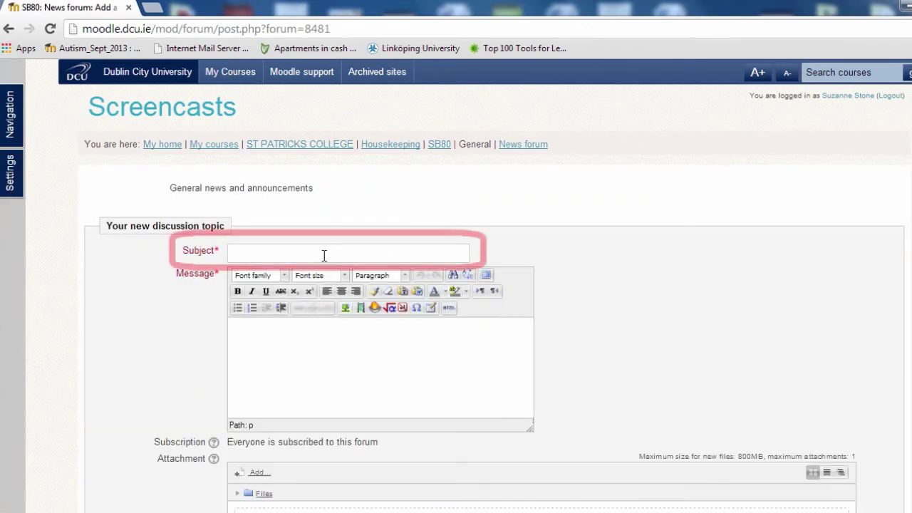
Enter subject 'Assignment extension' and message 'Extension until 118th December on ED343 assignment', selecting ED343
click(327, 254)
text(Assignme)
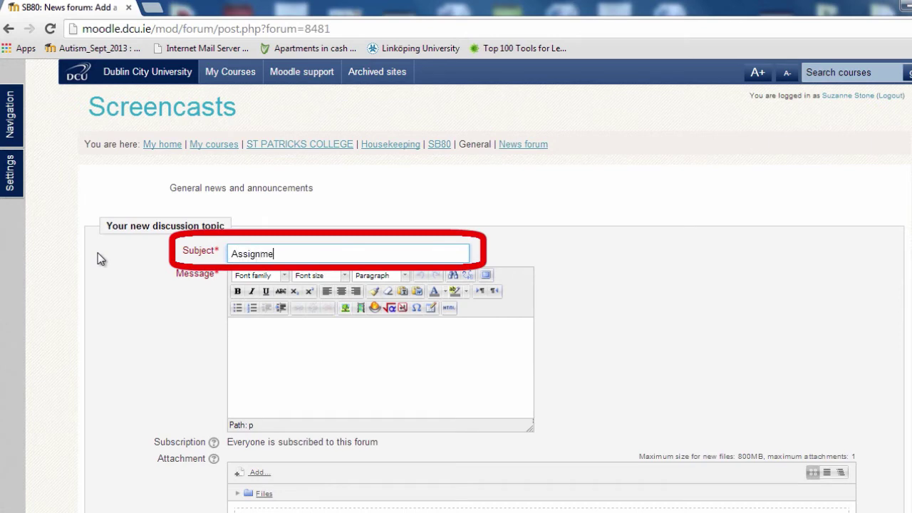
text(nt extension)
click(263, 333)
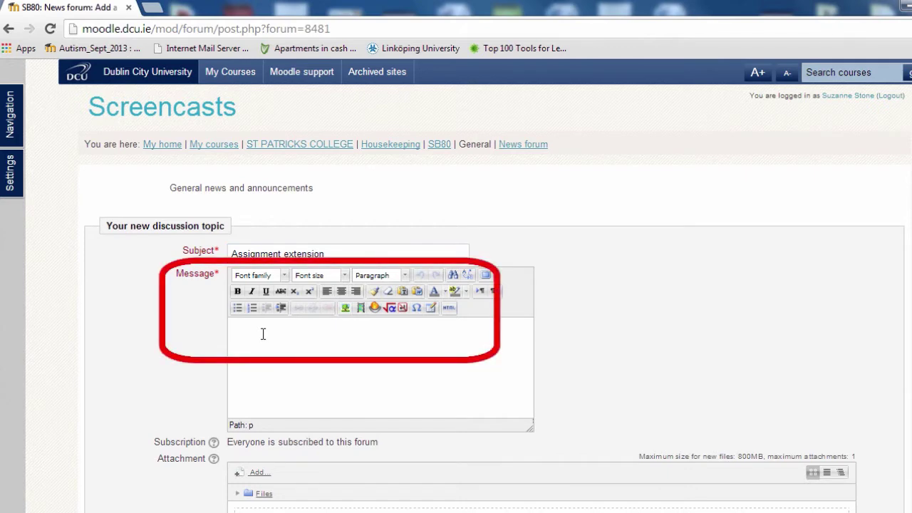
text(Extension until 118th December on )
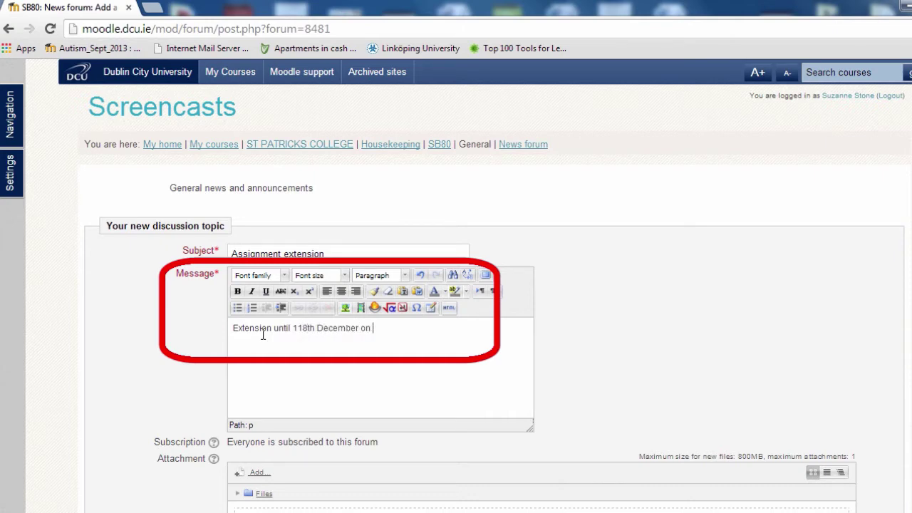
text(ED343 assignem)
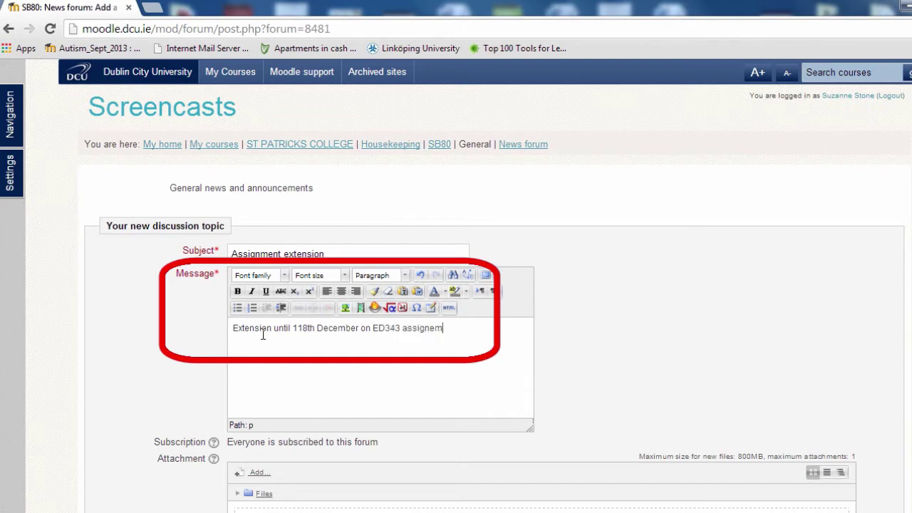
key(BackSpace)
key(BackSpace)
text(ment)
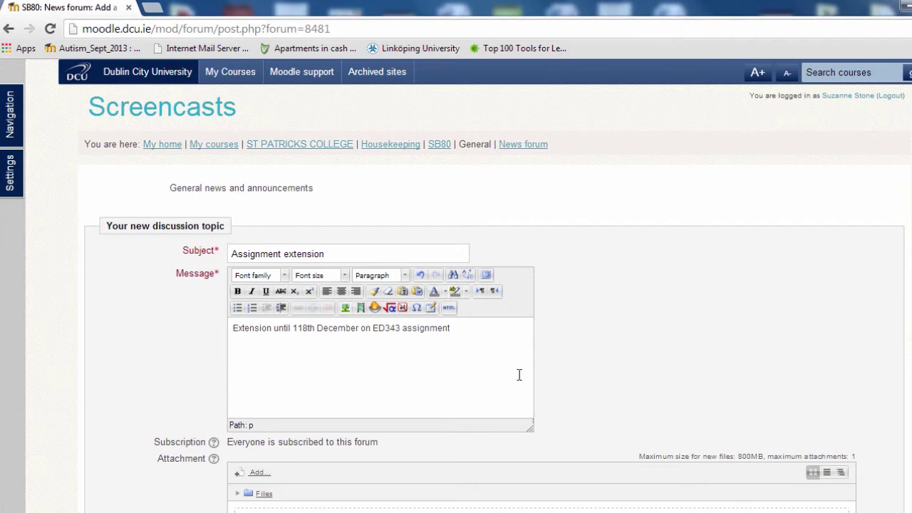
drag(402, 328, 372, 328)
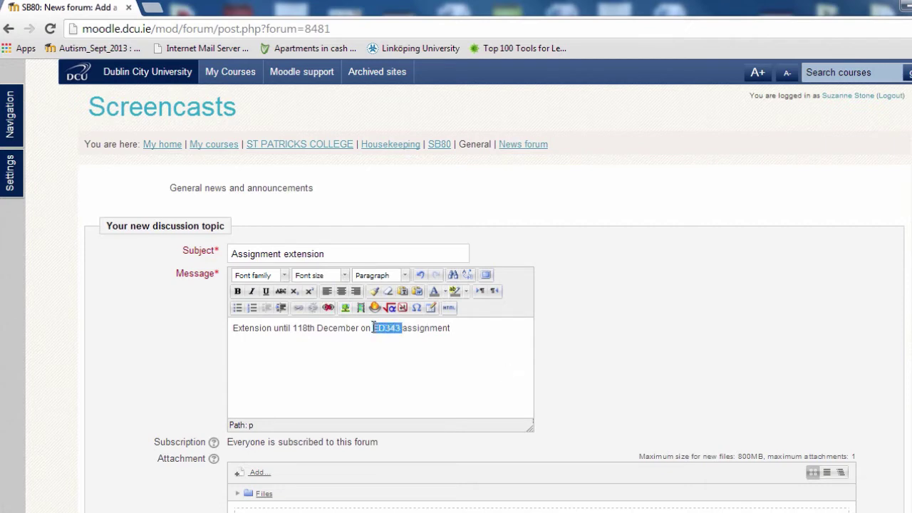
Format the selected ED343 as bold and italic in the topic message
click(238, 292)
click(252, 291)
click(354, 361)
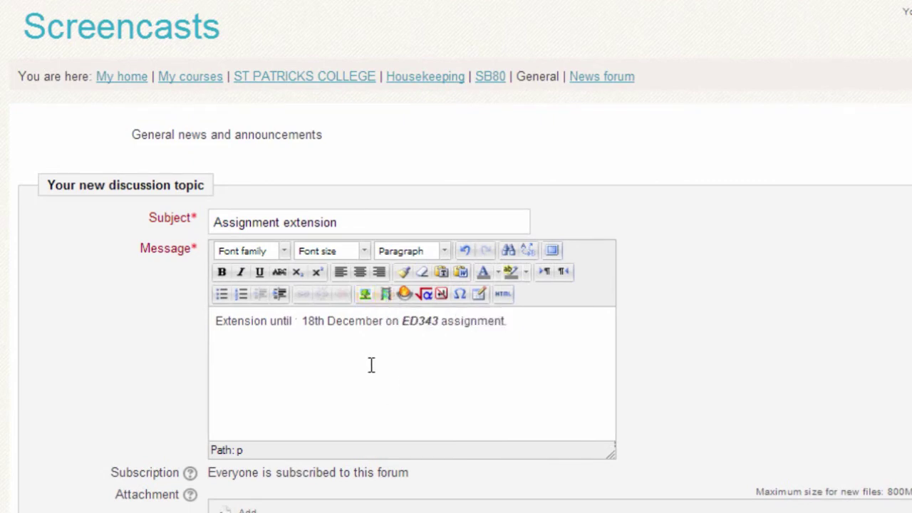
scroll(456, 256, down, 5)
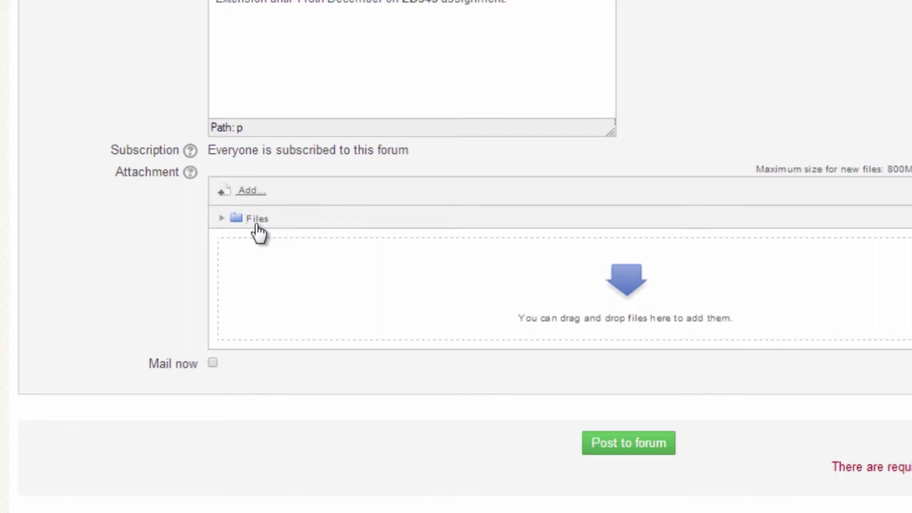
Post the Assignment extension topic to the forum and view its discussion page
click(620, 447)
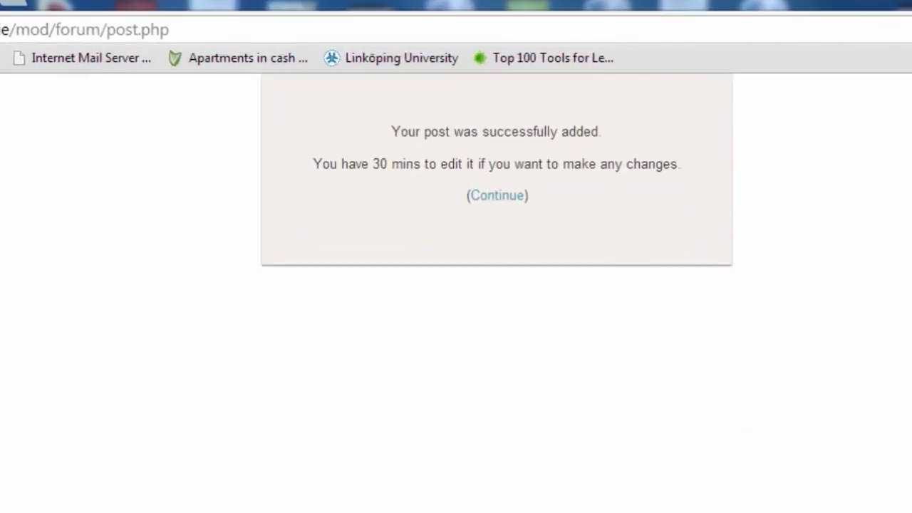
click(499, 198)
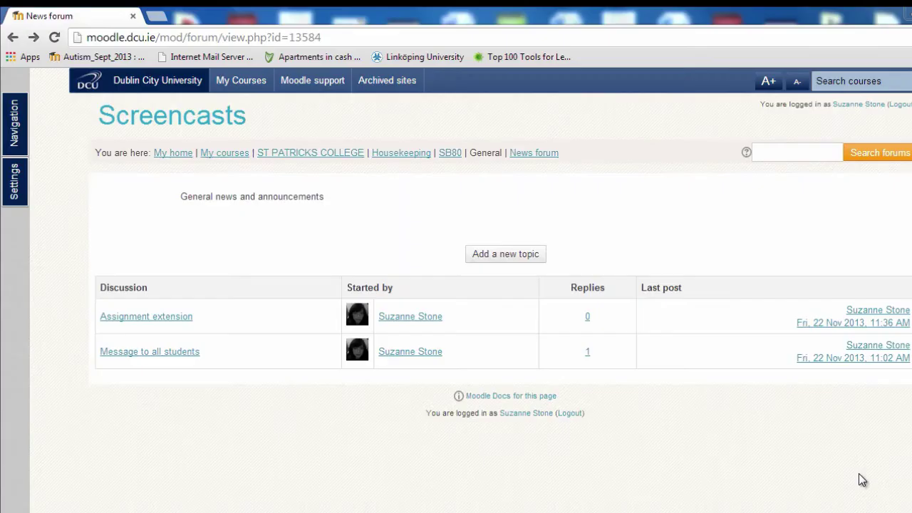
click(158, 321)
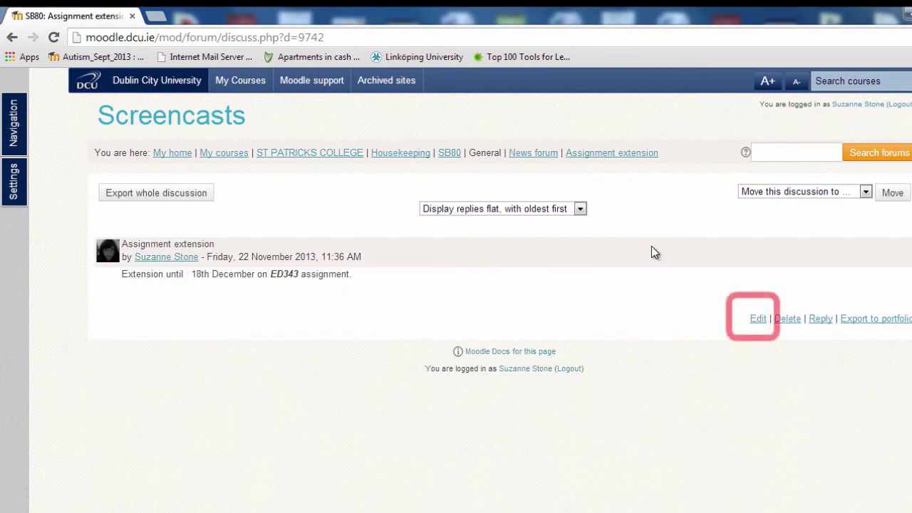
Edit the Assignment extension post to append 'update' after 'assignment.' and save it
click(759, 324)
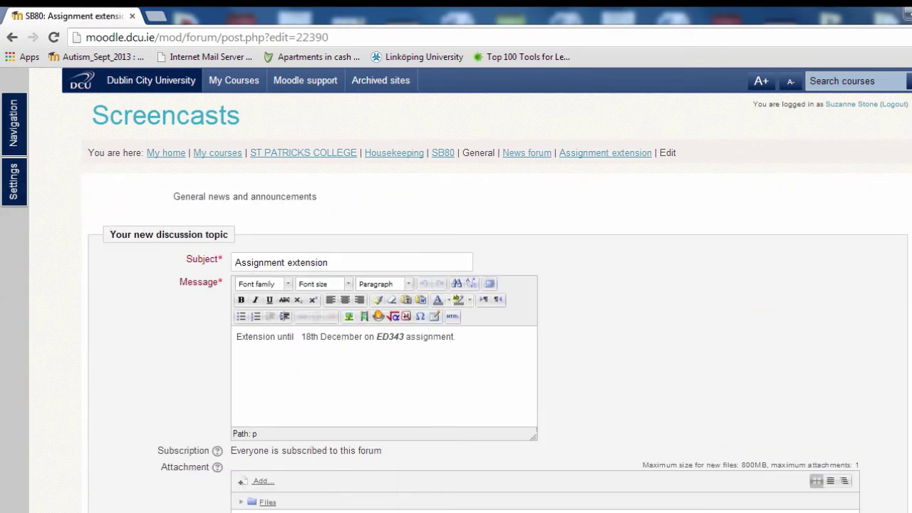
click(482, 338)
text(update)
scroll(545, 320, down, 3)
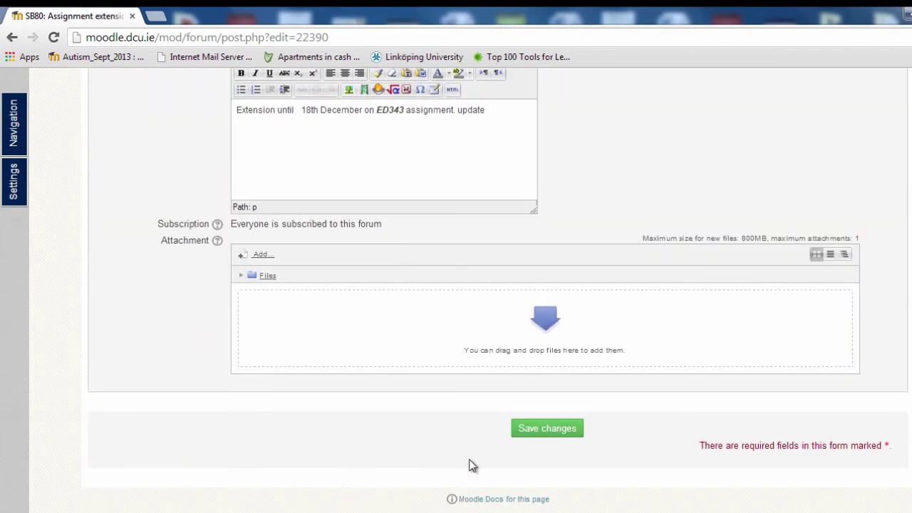
click(550, 431)
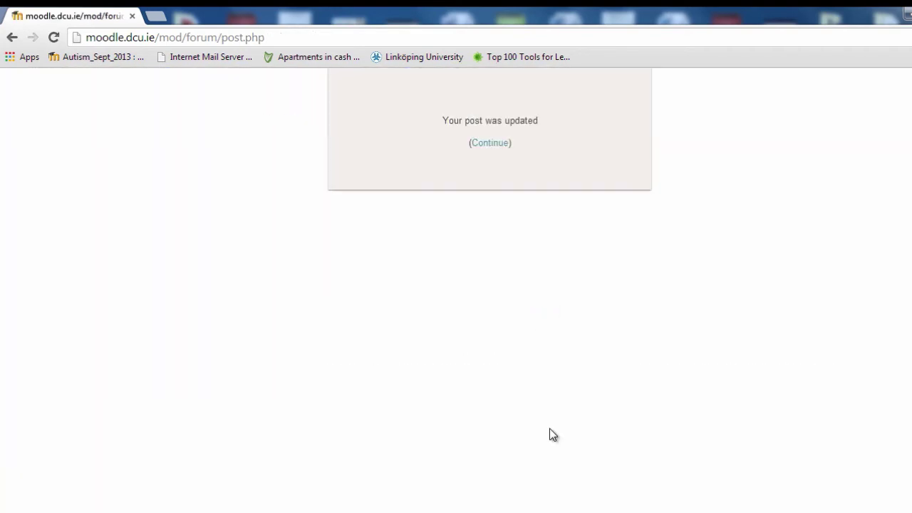
Continue from the update confirmation back to the News forum discussion list
click(489, 142)
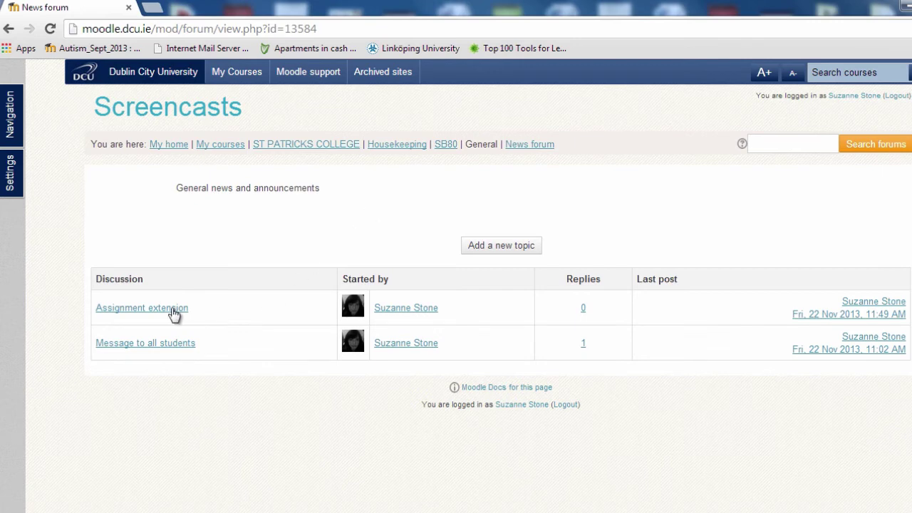
Open the Message to all students discussion and reply to its first post
click(133, 343)
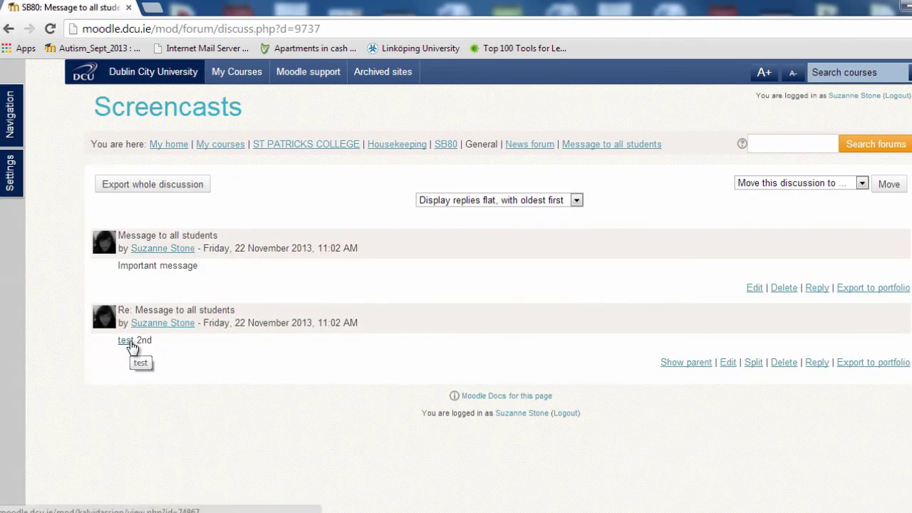
click(818, 290)
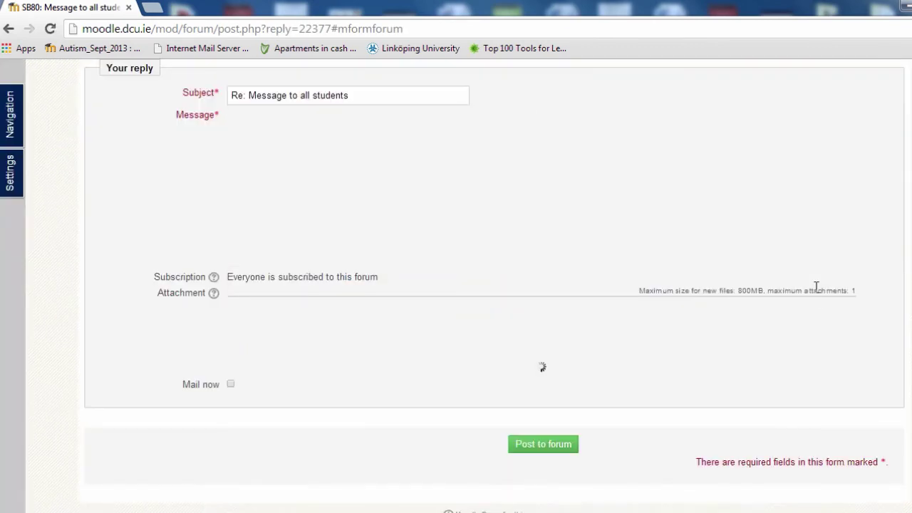
Write 'follow up' as the reply message and post it to the forum
click(264, 172)
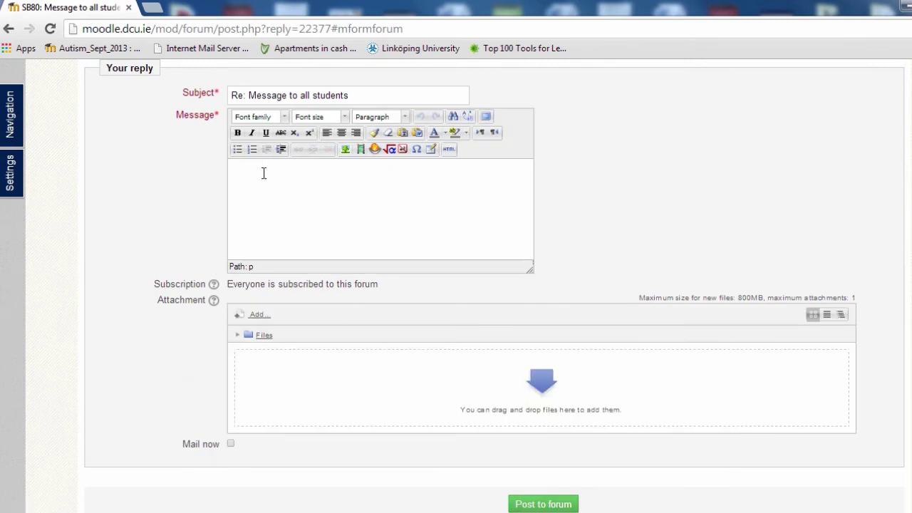
text(follow up)
click(524, 507)
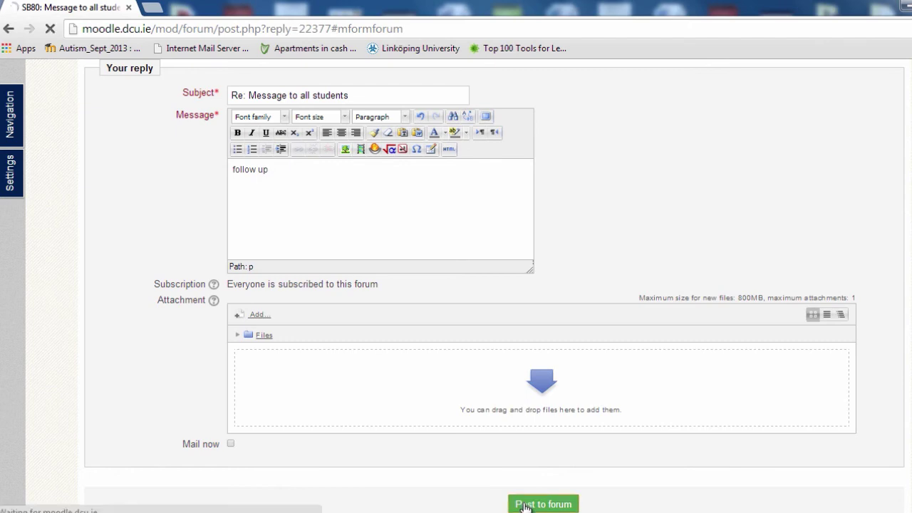